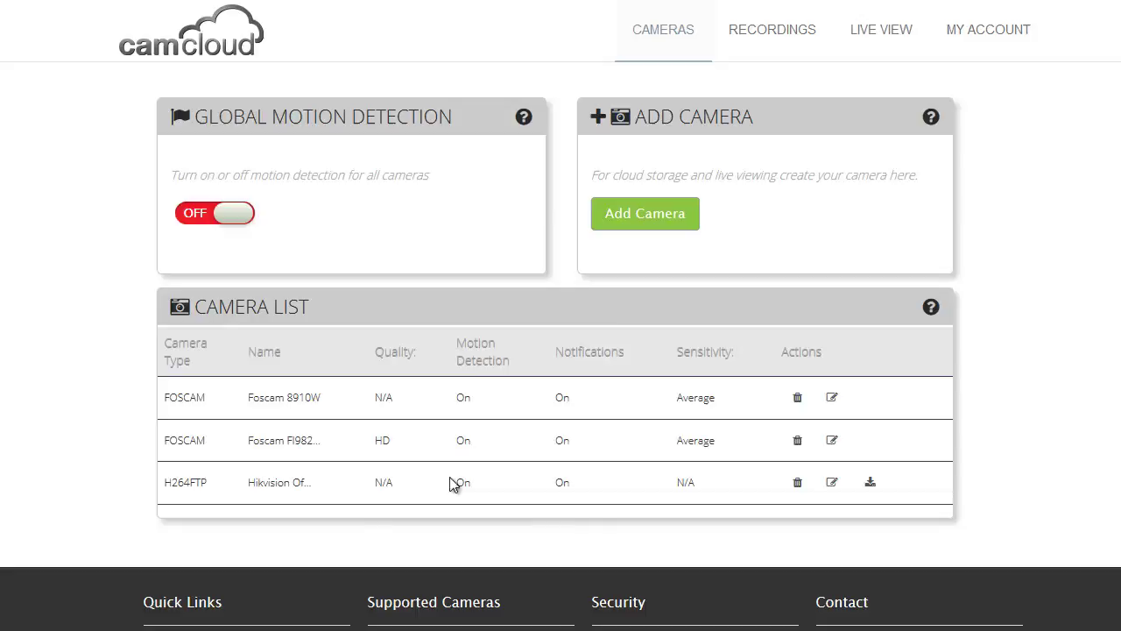
Step: Preview the Foscam FI9821P feed full-size with a taller motion box, then switch it off
{"action": "left_click", "coordinate": [870, 46]}
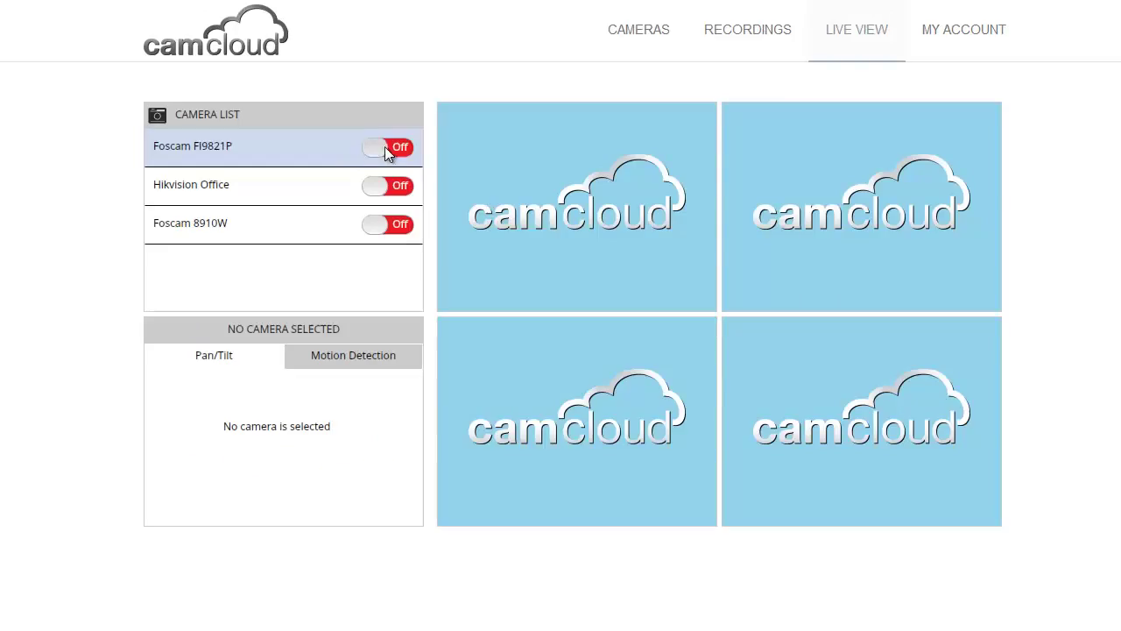
{"action": "left_click", "coordinate": [397, 145]}
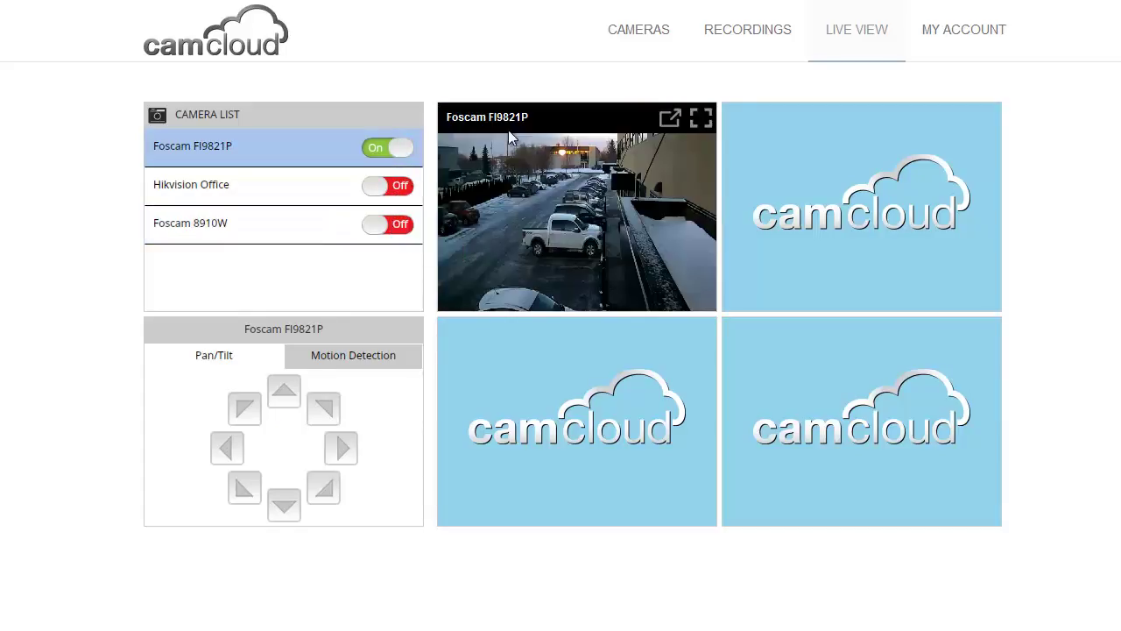
{"action": "left_click", "coordinate": [670, 117]}
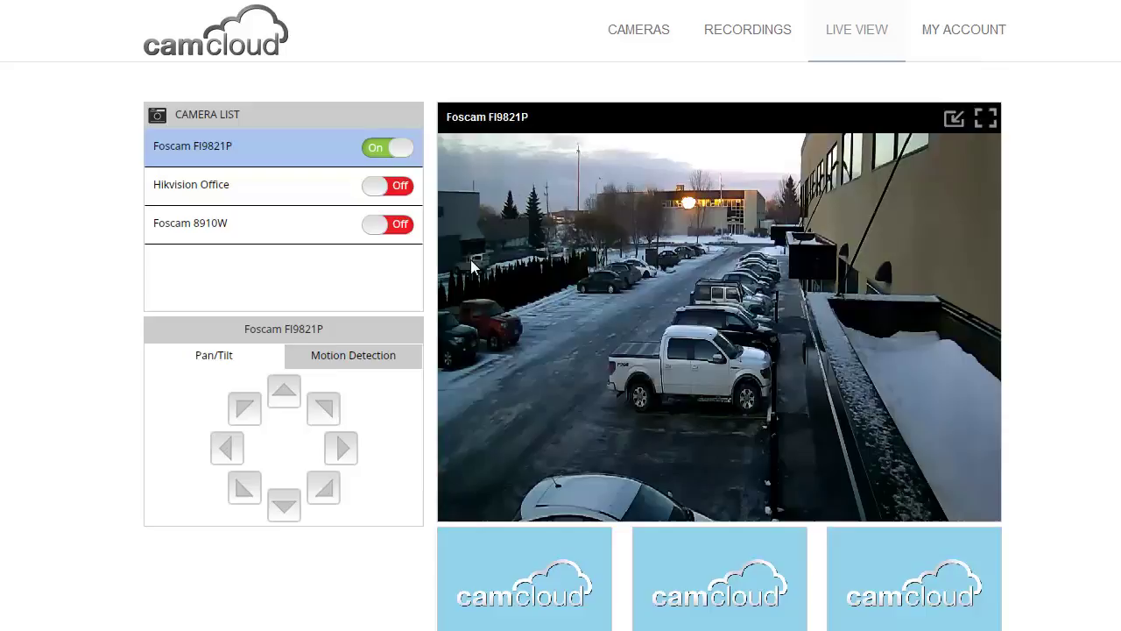
{"action": "left_click", "coordinate": [345, 363]}
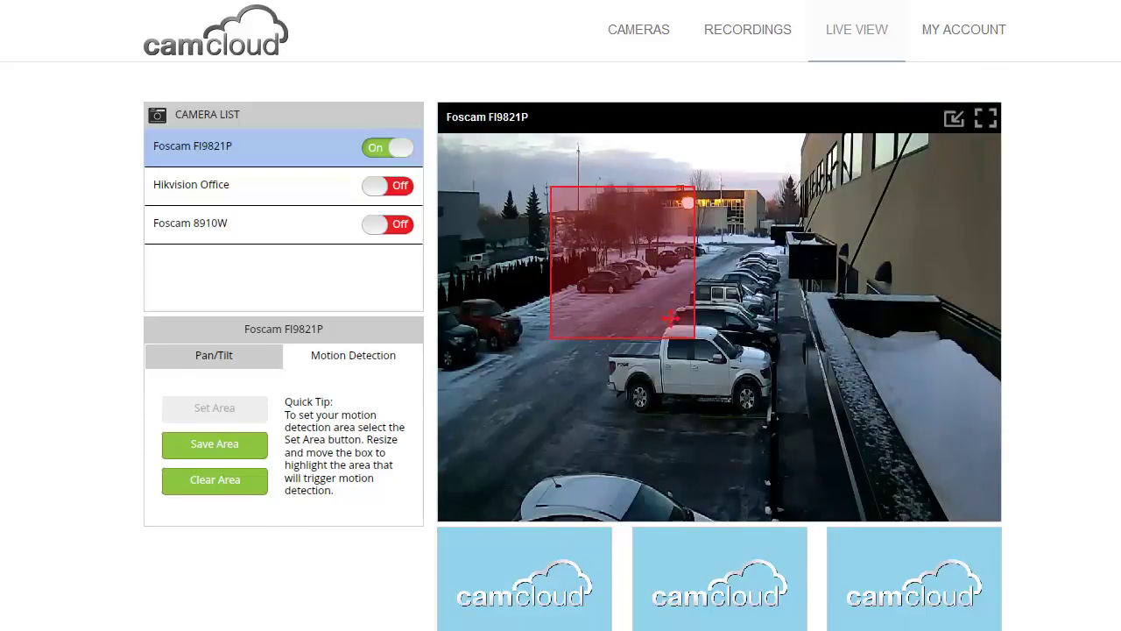
{"action": "left_click_drag", "start_coordinate": [617, 333], "coordinate": [578, 447]}
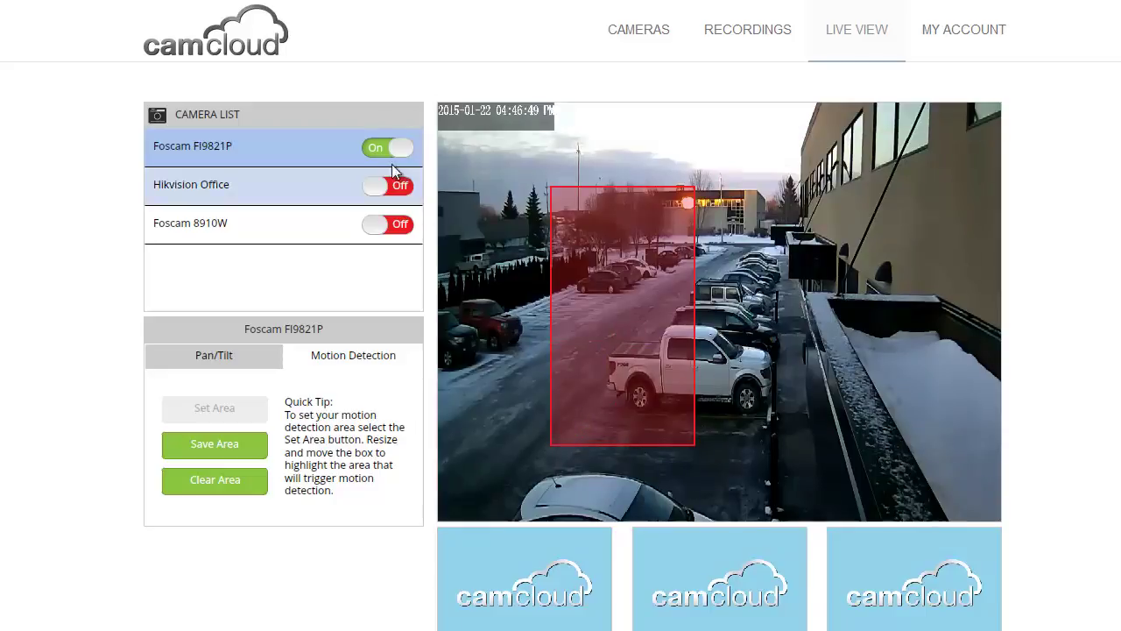
{"action": "left_click", "coordinate": [374, 149]}
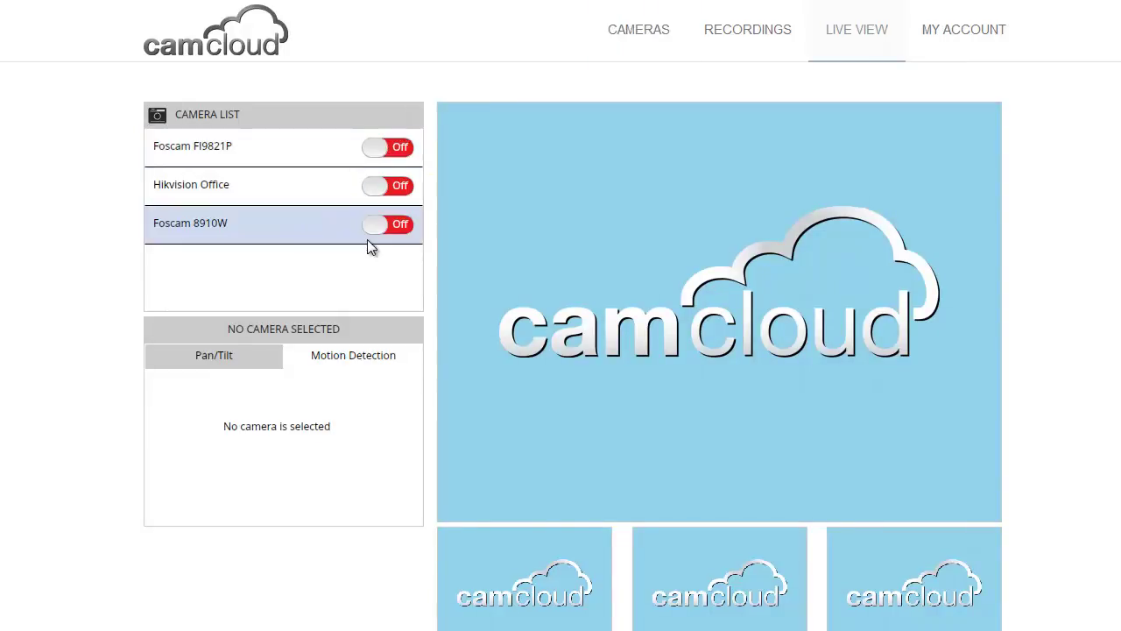
{"action": "left_click", "coordinate": [663, 48]}
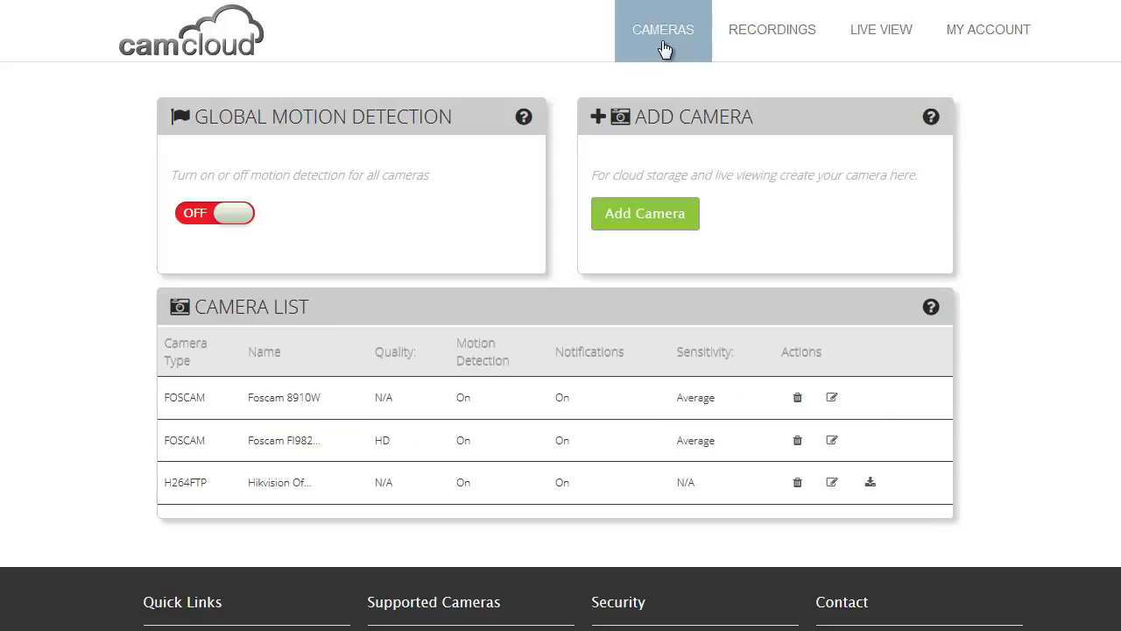
Step: Define a new Sony CX600W camera named 'Sony Office' and advance to its network settings
{"action": "left_click", "coordinate": [607, 215]}
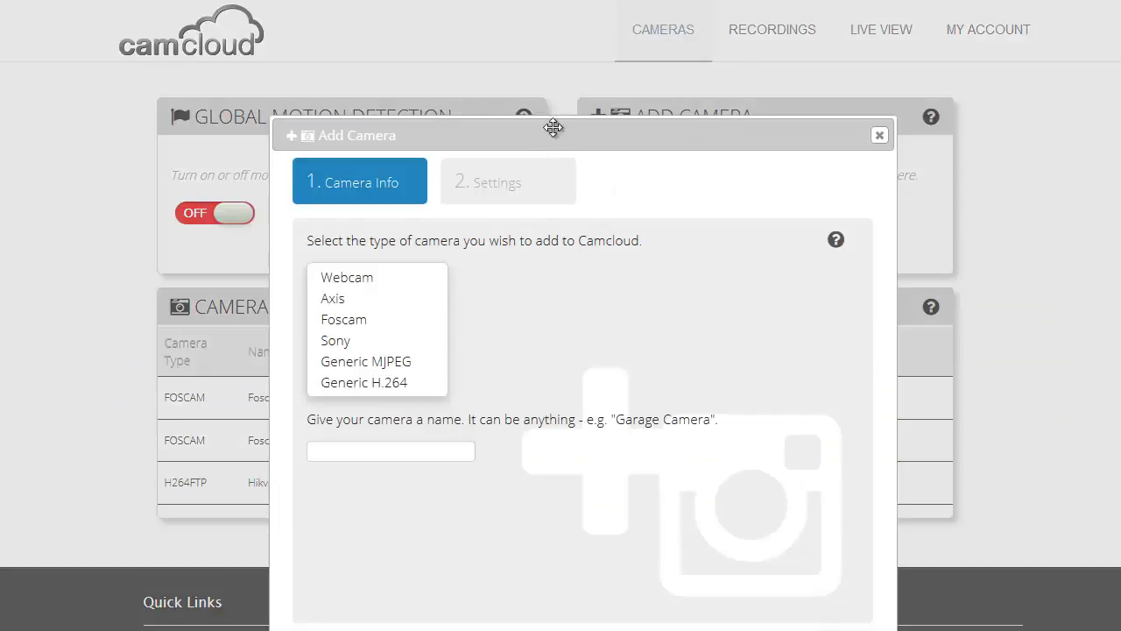
{"action": "left_click_drag", "start_coordinate": [552, 125], "coordinate": [546, 34]}
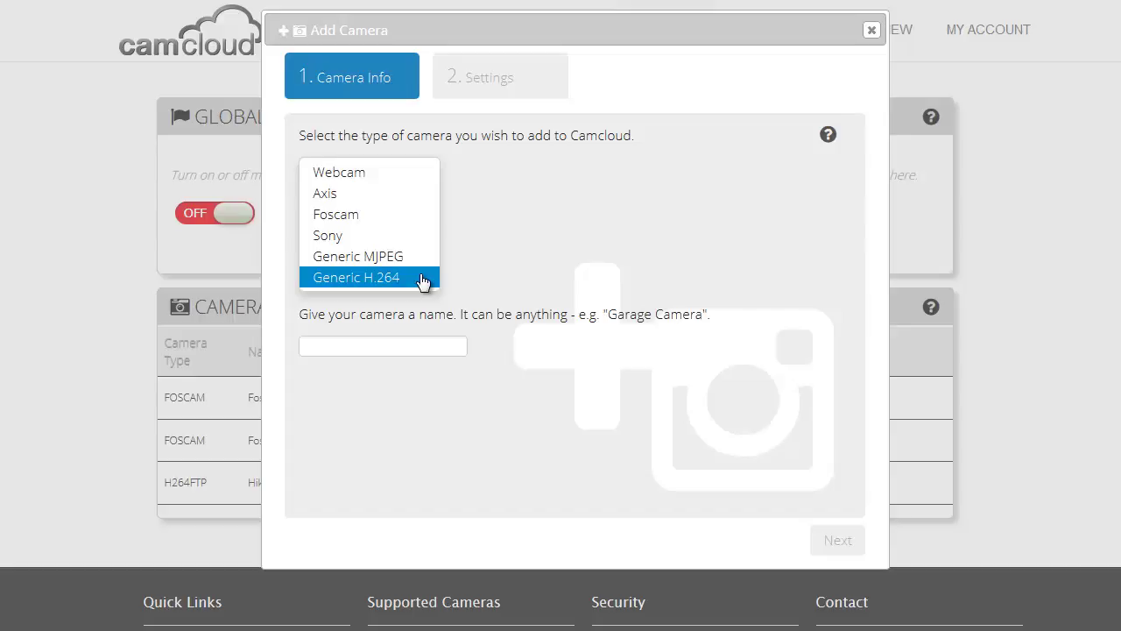
{"action": "left_click_drag", "start_coordinate": [422, 281], "coordinate": [390, 241]}
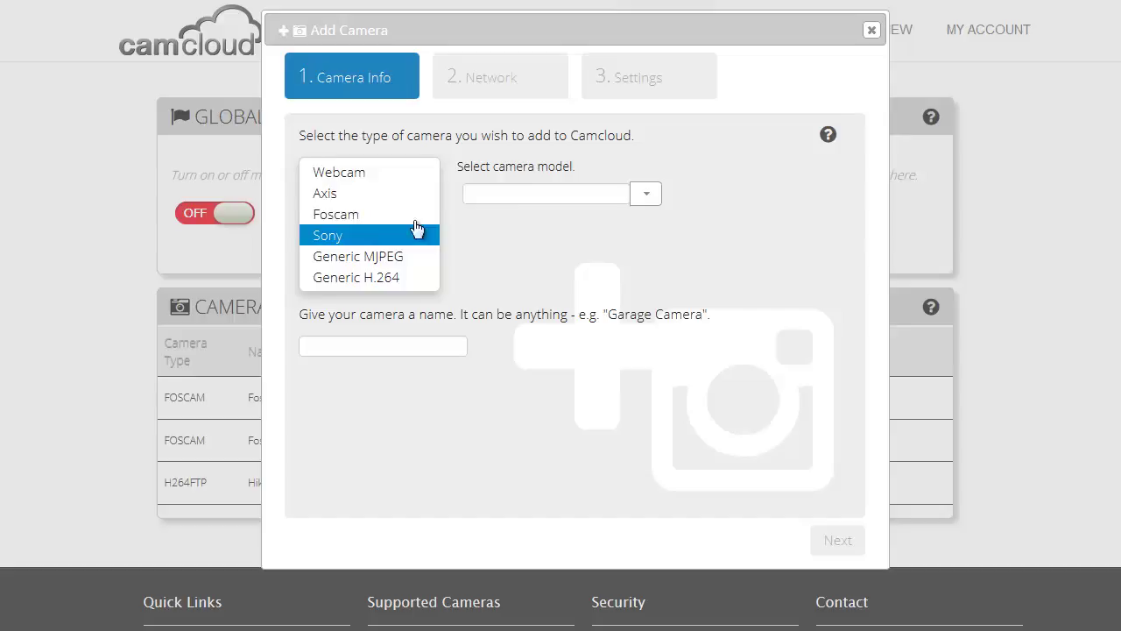
{"action": "left_click", "coordinate": [646, 197]}
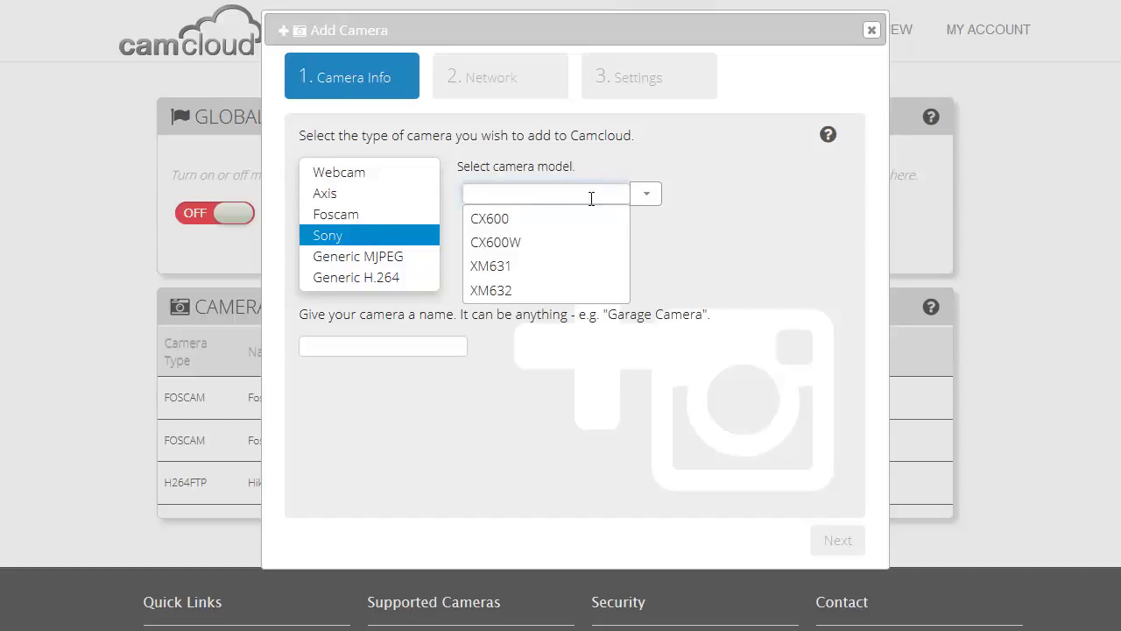
{"action": "left_click", "coordinate": [529, 244]}
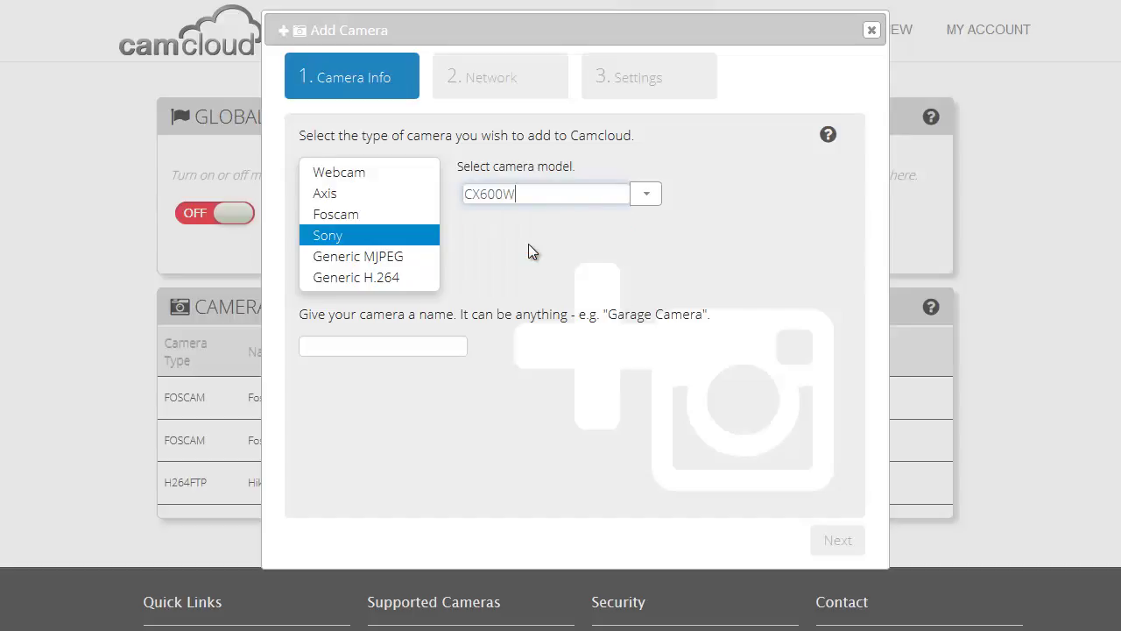
{"action": "left_click", "coordinate": [418, 349]}
{"action": "type", "text": "Sony Office"}
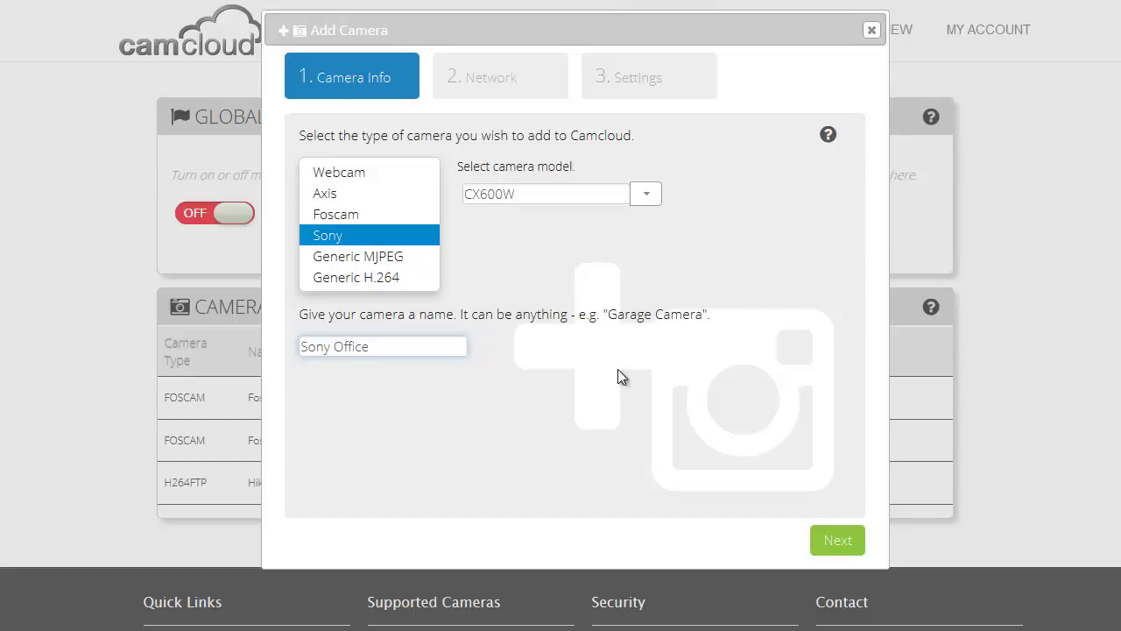
{"action": "left_click", "coordinate": [837, 543]}
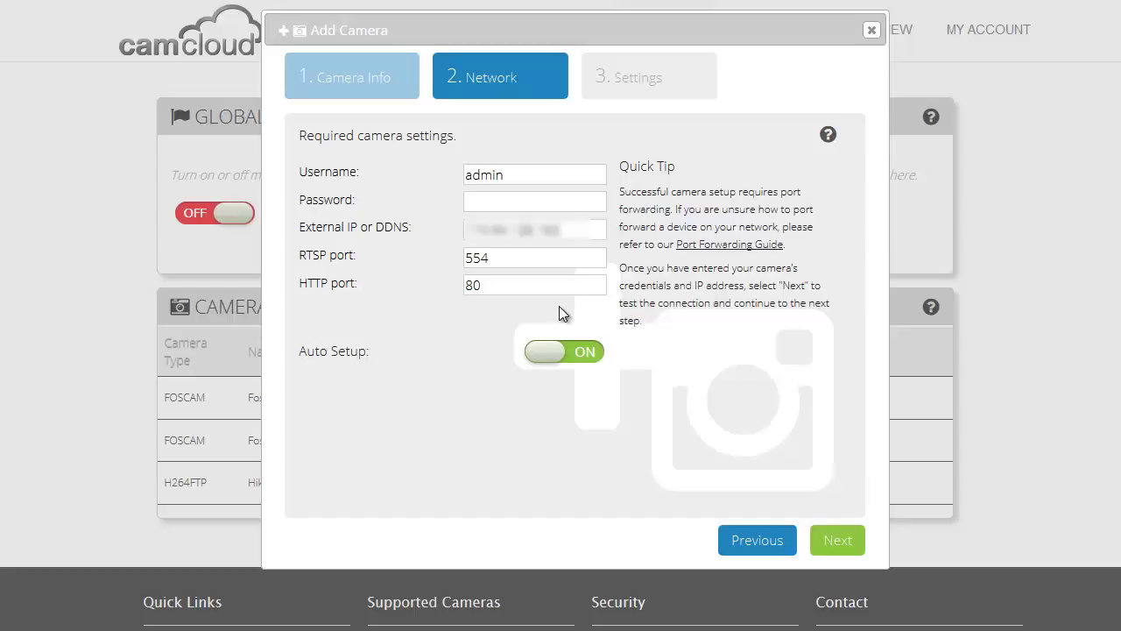
Step: Enter the camera password, RTSP port 3034 and HTTP port 2034, then advance the wizard
{"action": "left_click", "coordinate": [561, 200]}
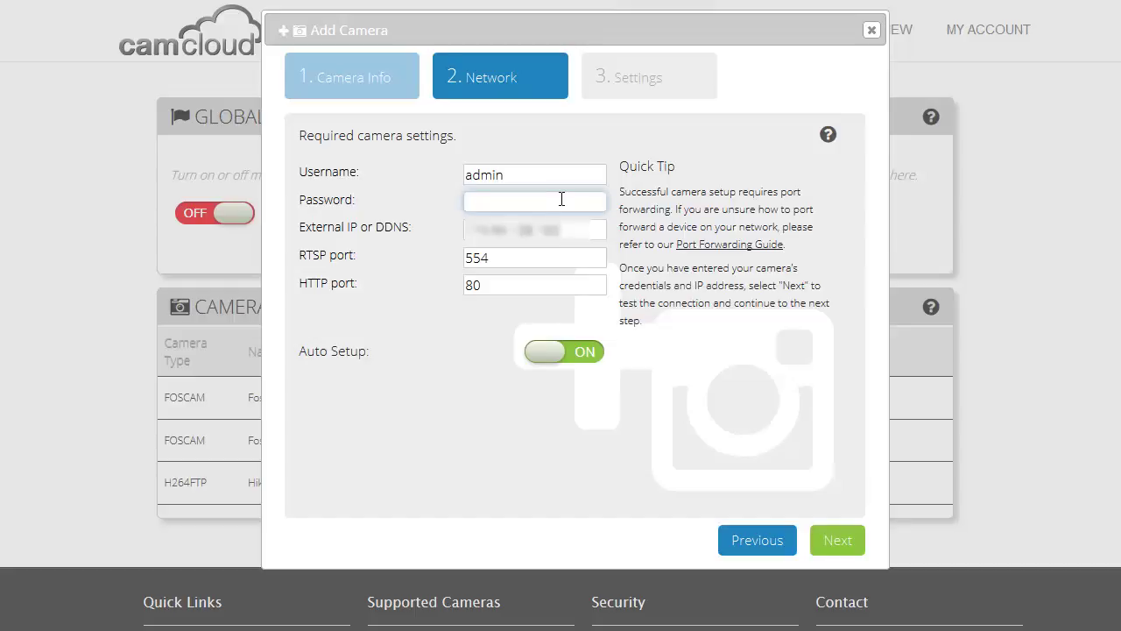
{"action": "type", "text": "••••••"}
{"action": "left_click_drag", "start_coordinate": [497, 254], "coordinate": [450, 271]}
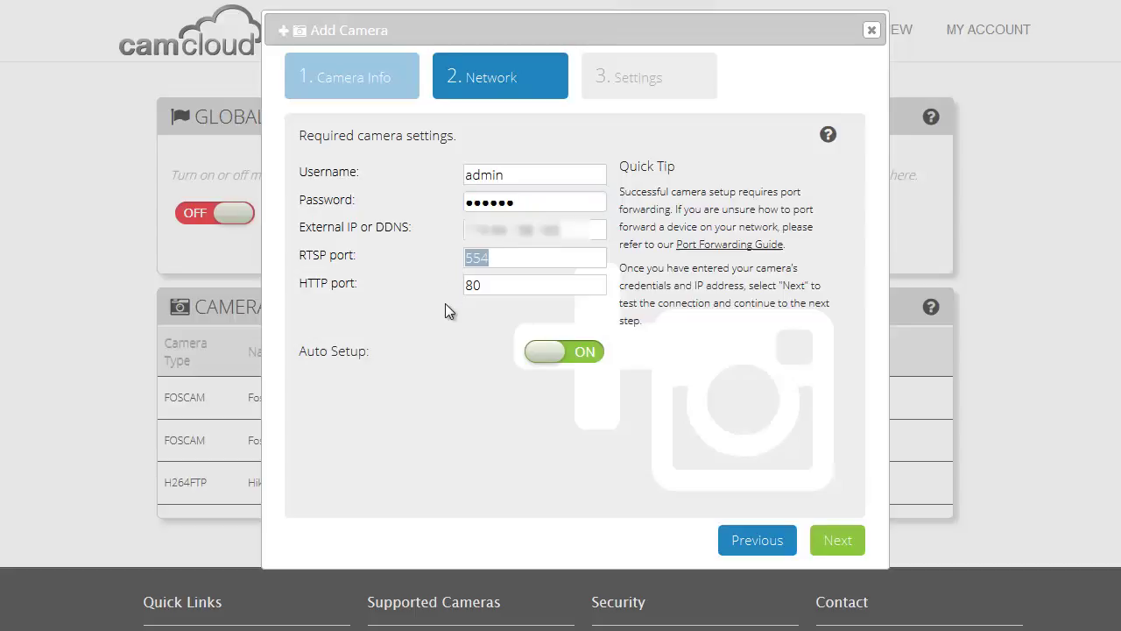
{"action": "type", "text": "3034"}
{"action": "left_click", "coordinate": [506, 283]}
{"action": "key", "text": "BackSpace"}
{"action": "key", "text": "BackSpace"}
{"action": "type", "text": "2034"}
{"action": "left_click", "coordinate": [839, 542]}
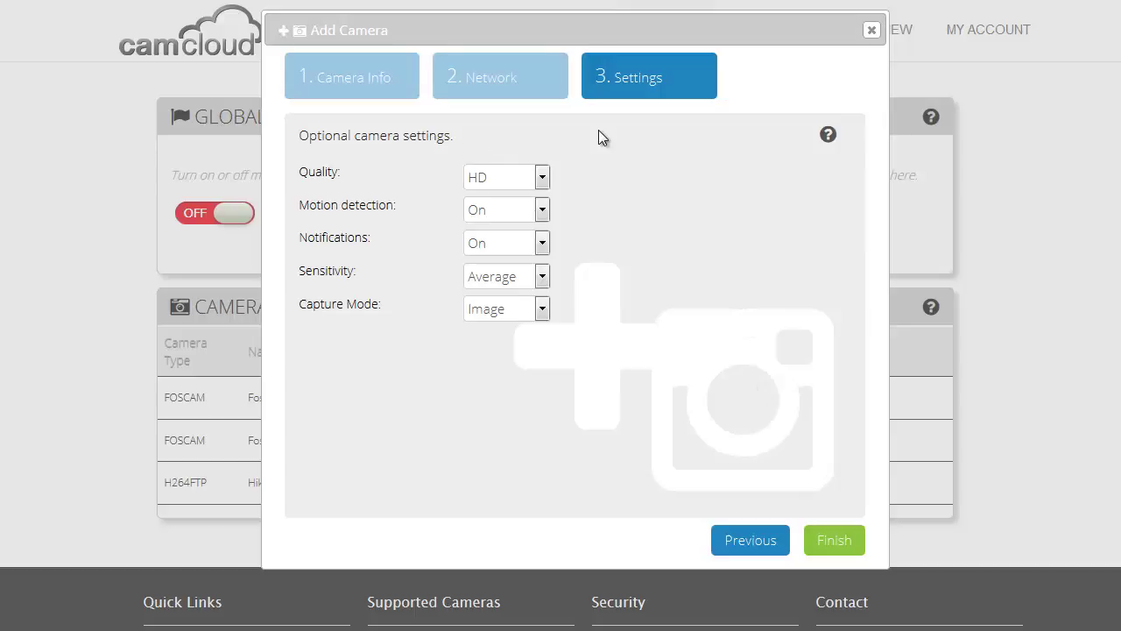
Step: Keep HD quality and notifications On, set Capture Mode to Video, and finish the setup
{"action": "left_click", "coordinate": [543, 181]}
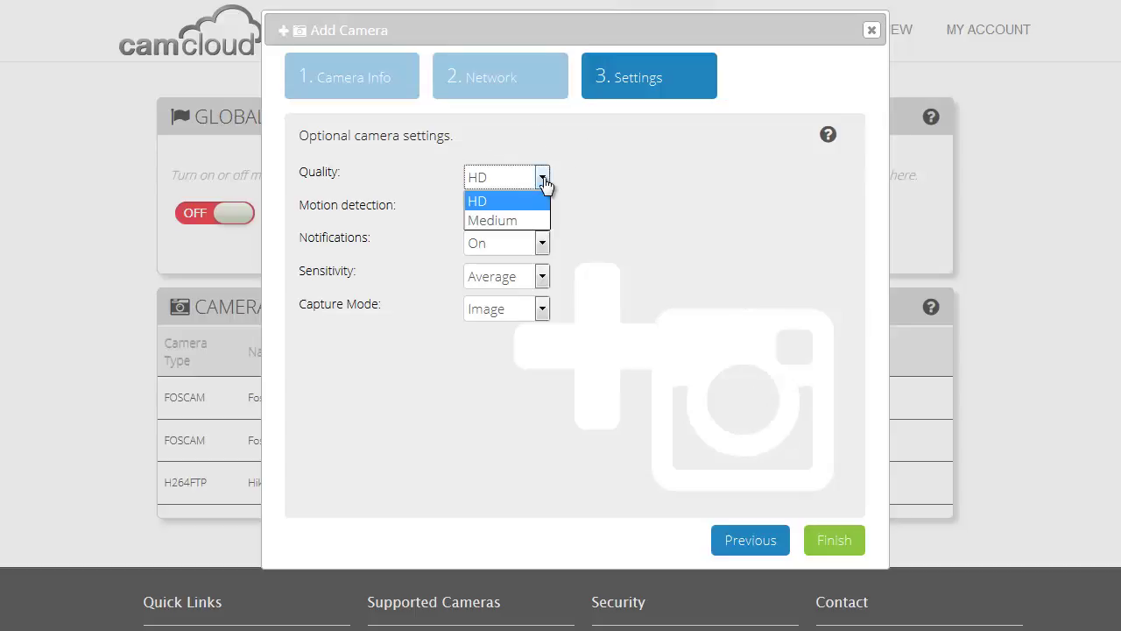
{"action": "left_click", "coordinate": [543, 181]}
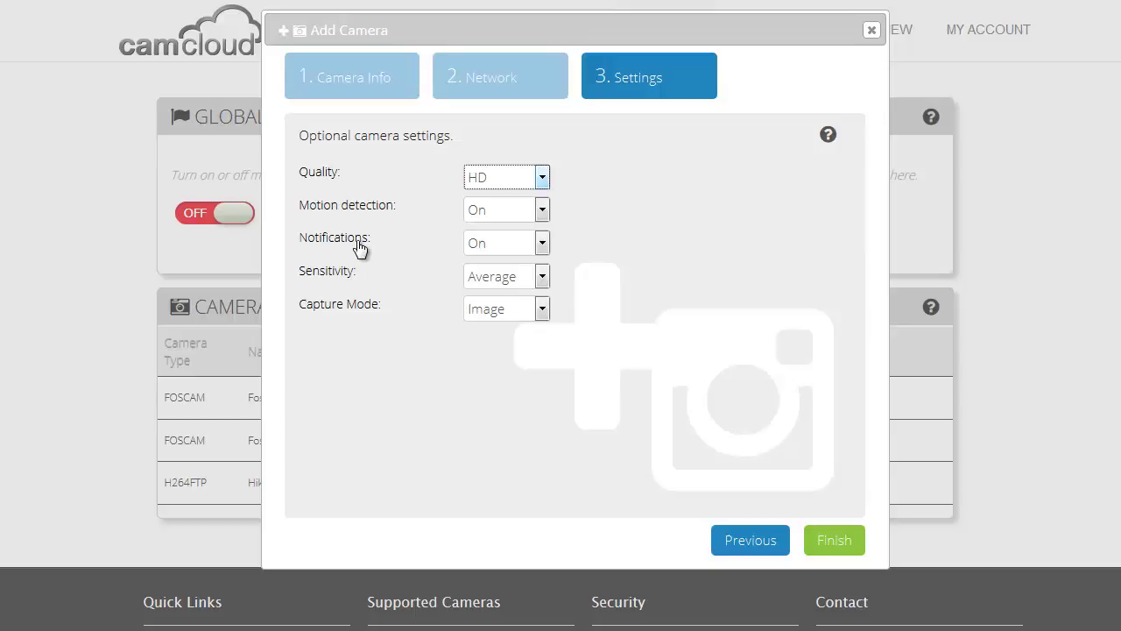
{"action": "left_click", "coordinate": [542, 244]}
{"action": "left_click", "coordinate": [562, 242]}
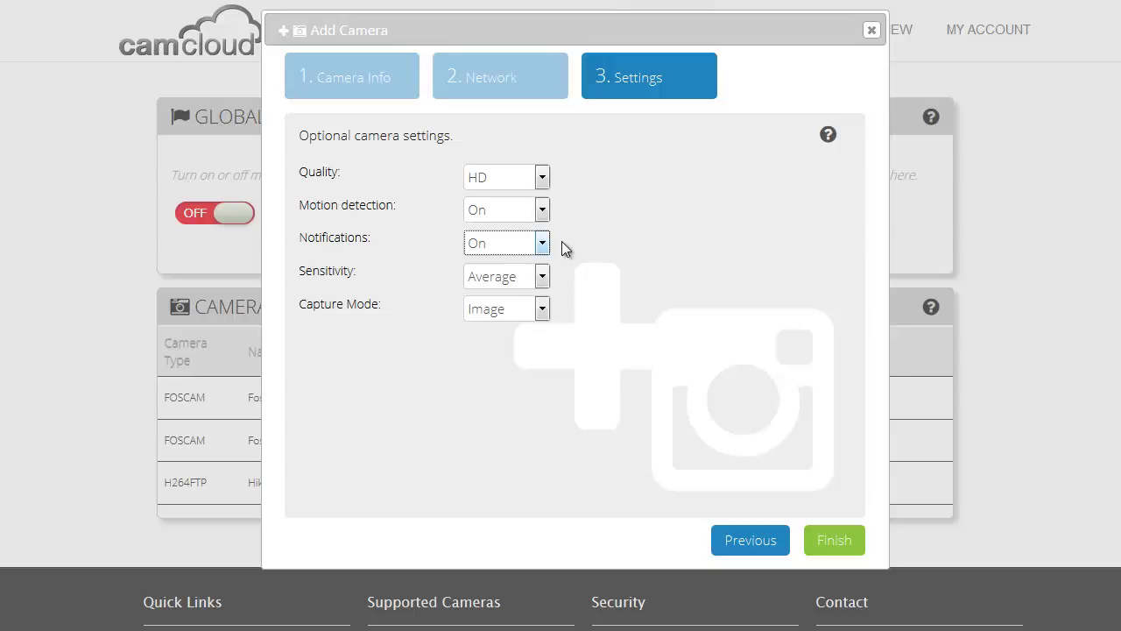
{"action": "left_click", "coordinate": [541, 311]}
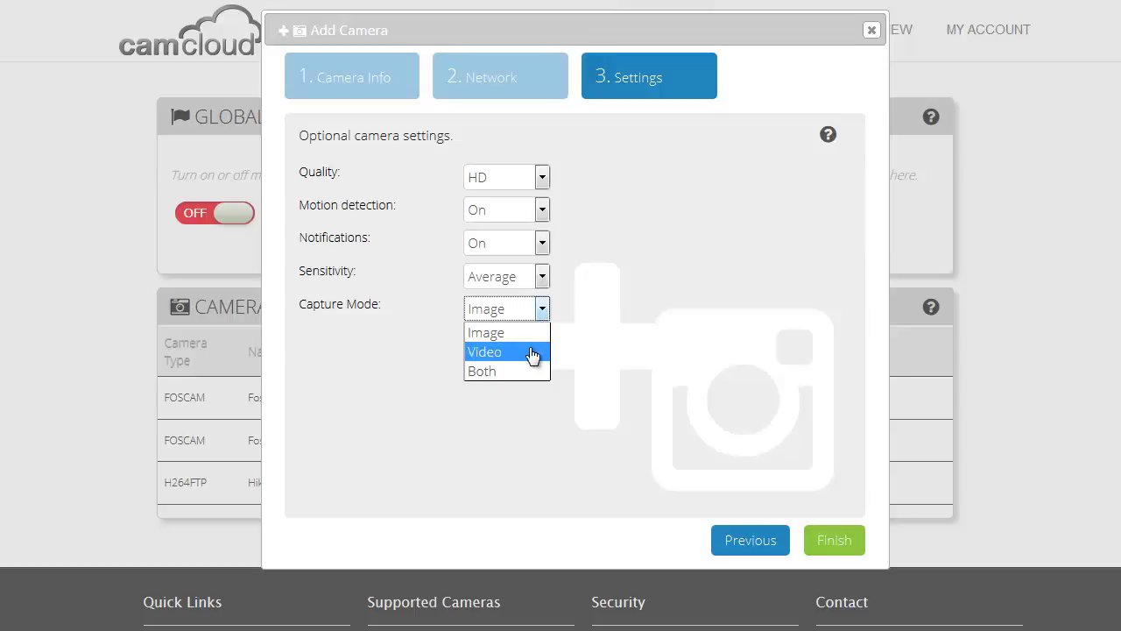
{"action": "left_click", "coordinate": [532, 350]}
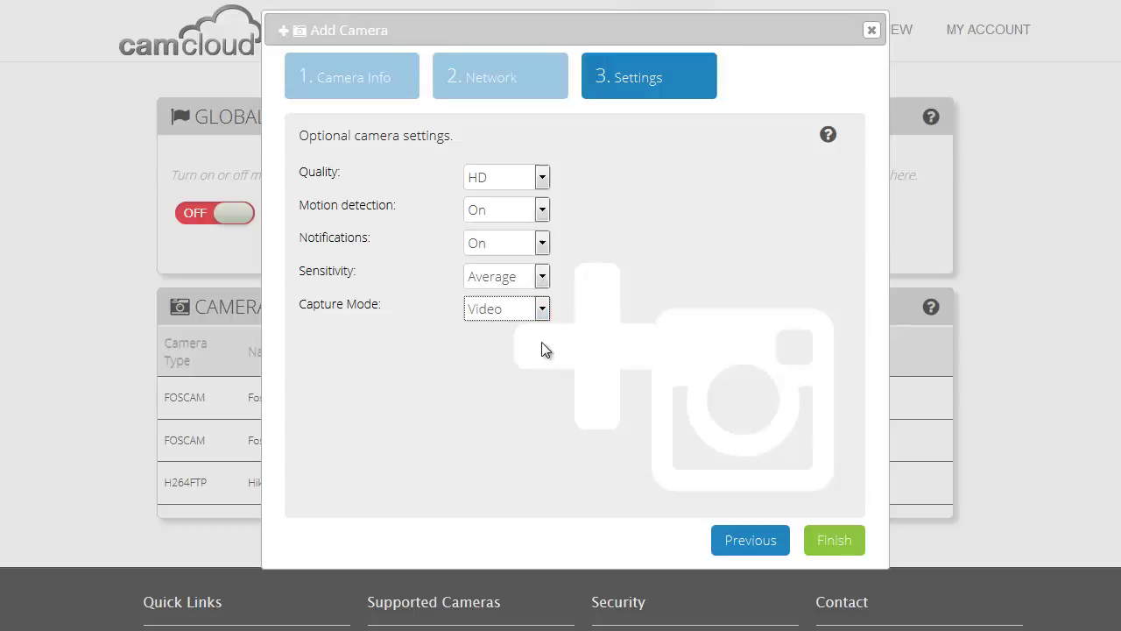
{"action": "left_click", "coordinate": [838, 538]}
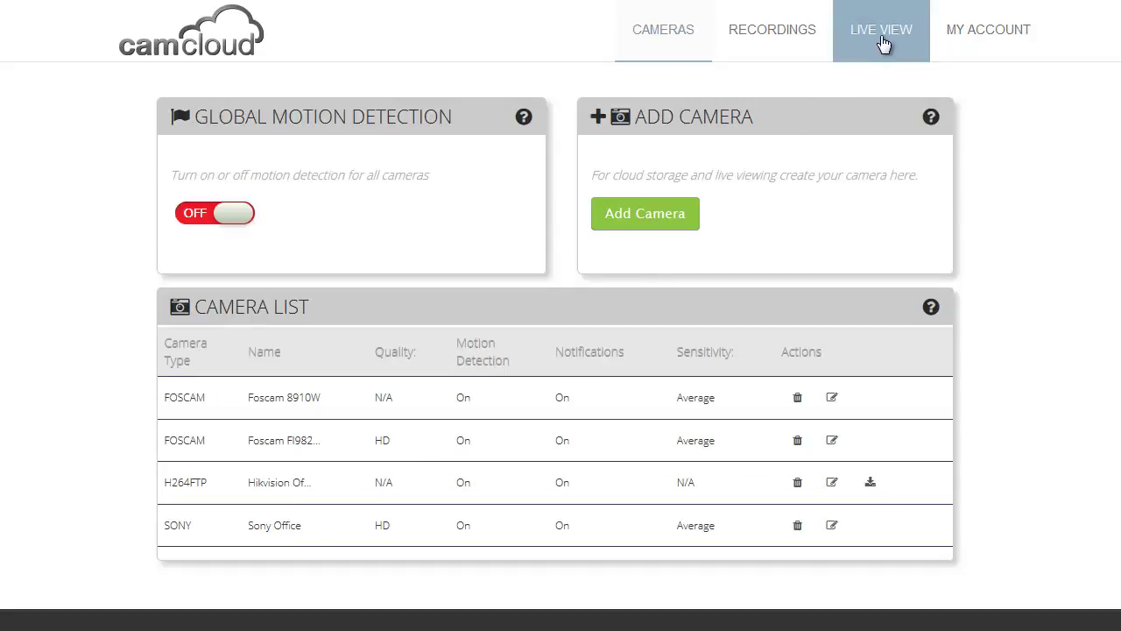
Step: Stream Sony Office and Foscam FI9821P in Live View, briefly enlarging the Sony Office tile
{"action": "left_click", "coordinate": [883, 44]}
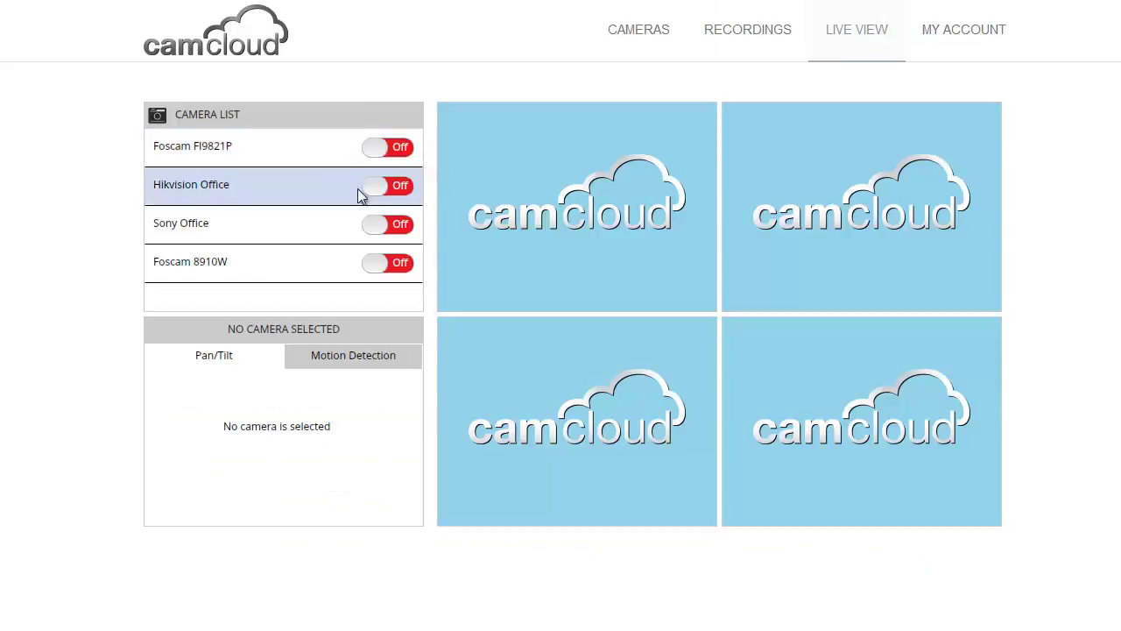
{"action": "left_click", "coordinate": [396, 226]}
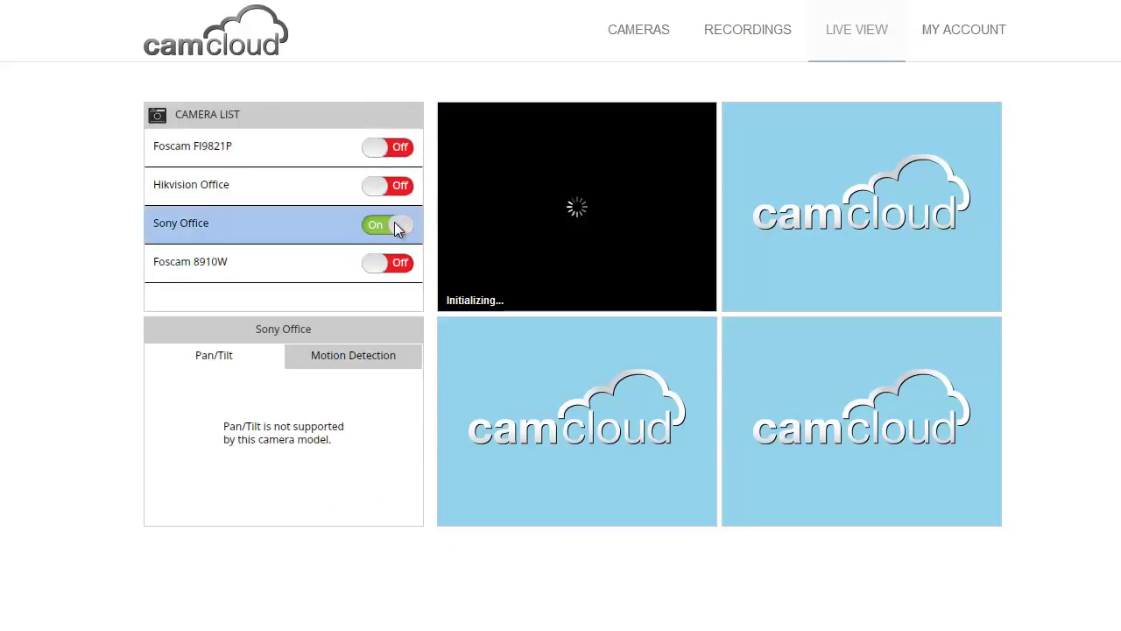
{"action": "left_click", "coordinate": [405, 148]}
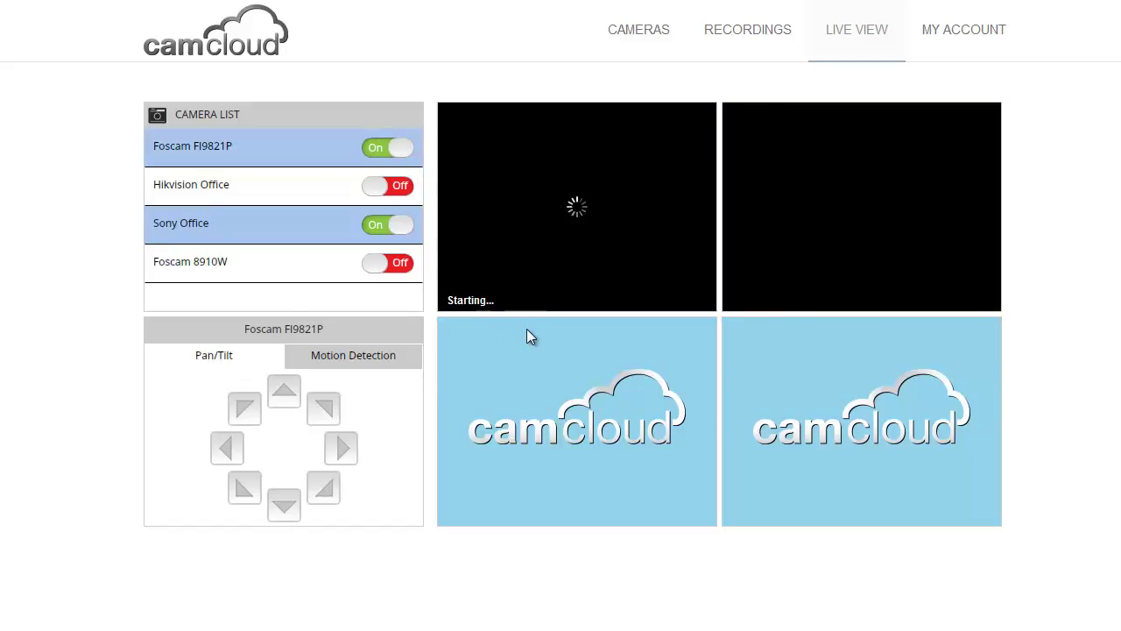
{"action": "mouse_move", "coordinate": [592, 207]}
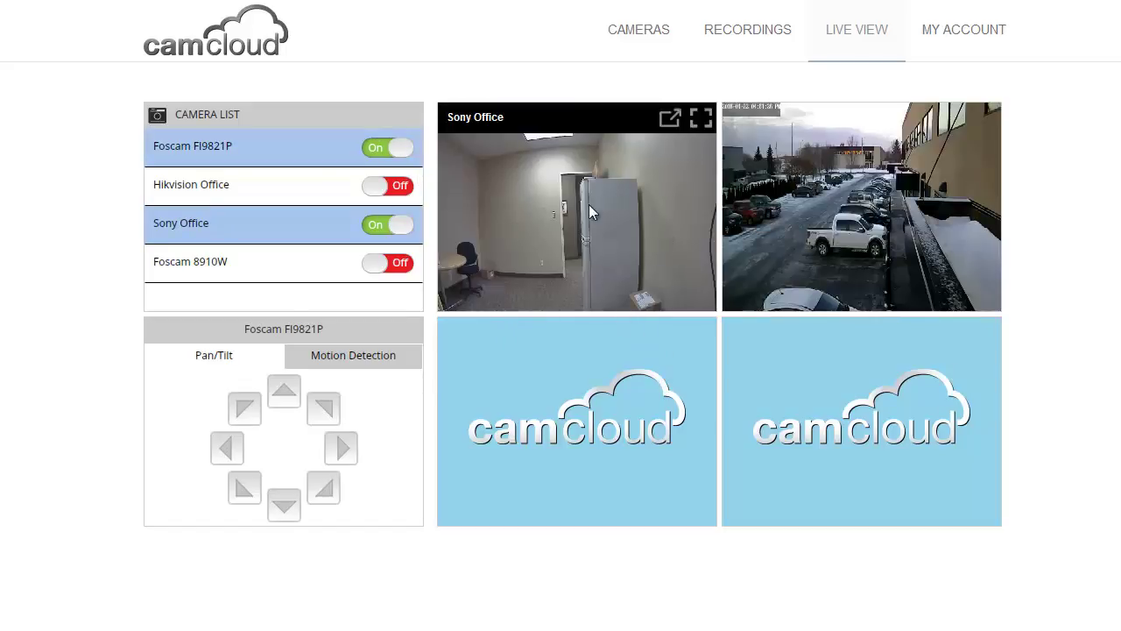
{"action": "left_click", "coordinate": [671, 119]}
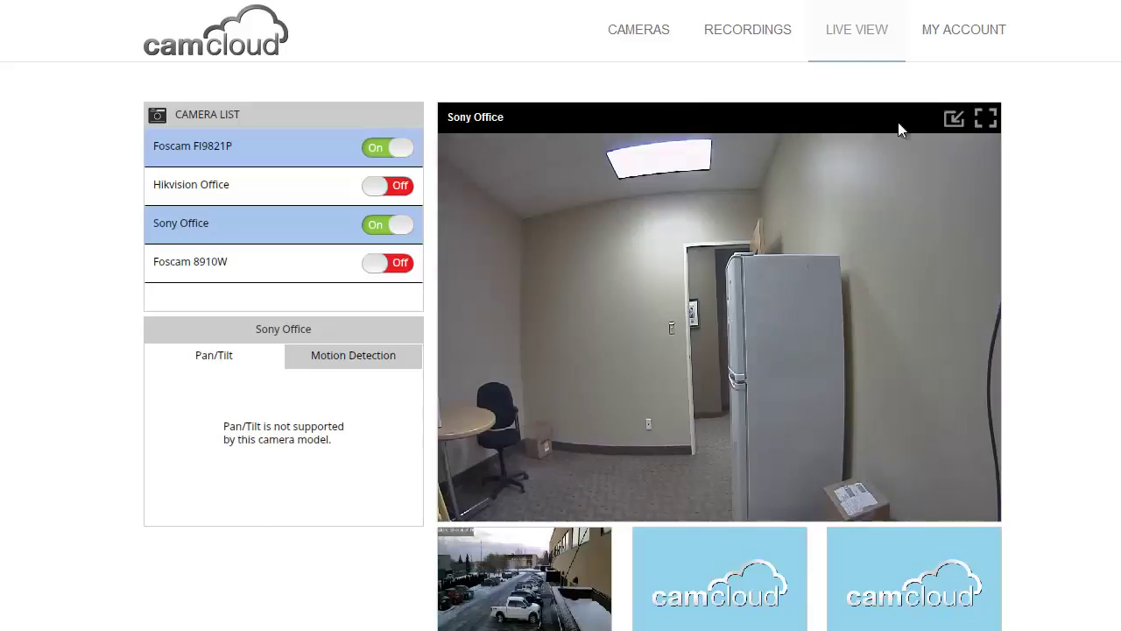
{"action": "left_click", "coordinate": [953, 120]}
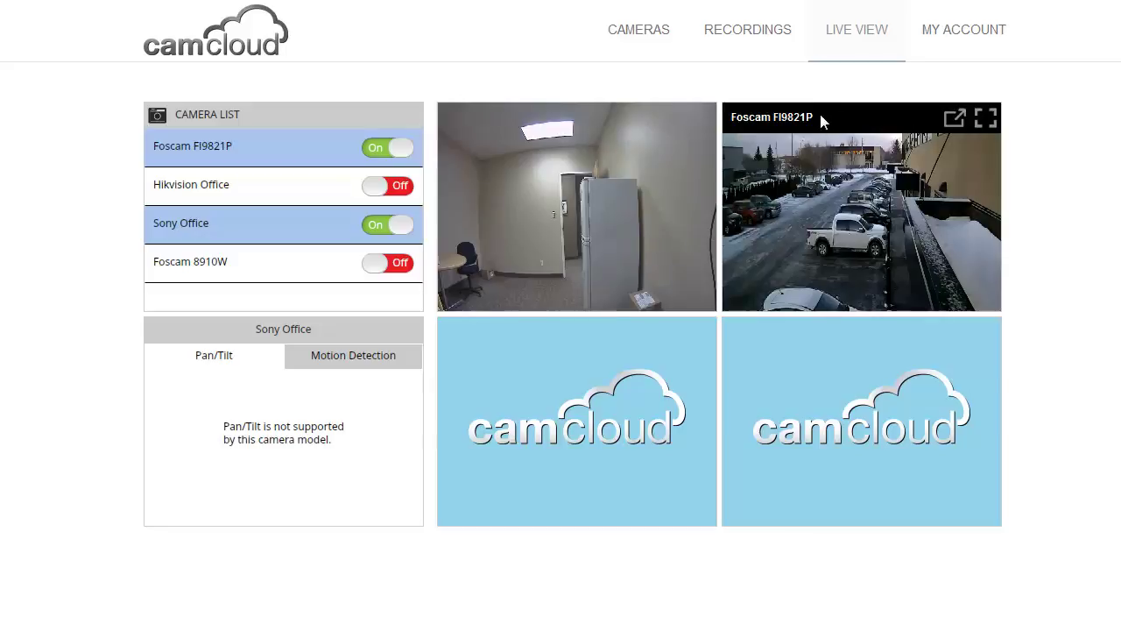
Step: Look at the Sony CX600W recordings, then go back to the camera list
{"action": "left_click", "coordinate": [751, 35]}
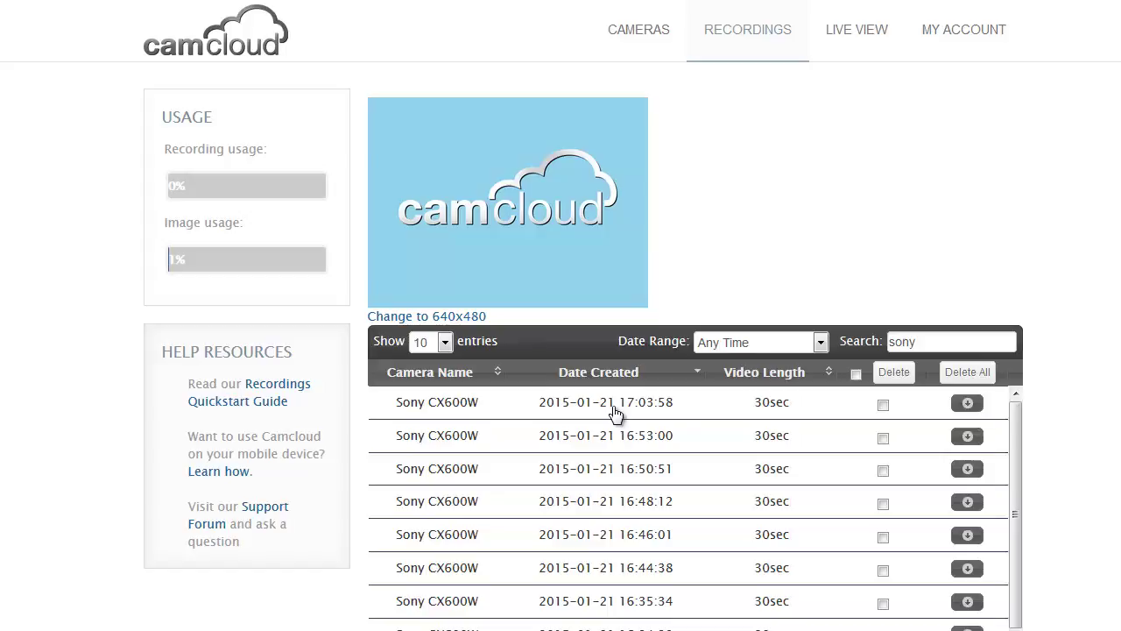
{"action": "left_click", "coordinate": [640, 40]}
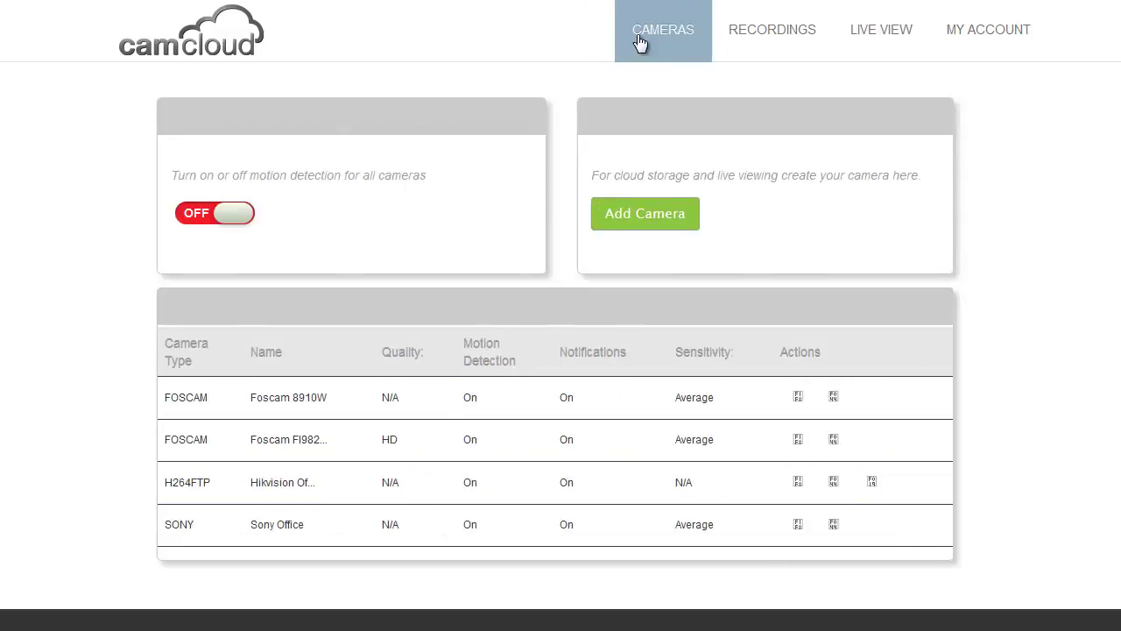